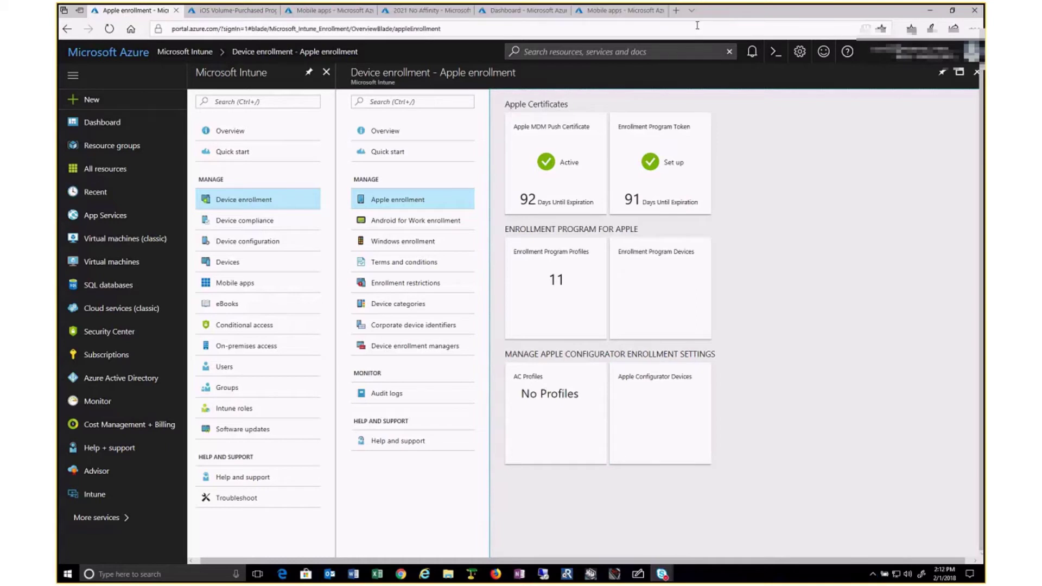
In a new Edge tab, enter 'schoolmaniger' as the web search term.
{"action": "left_click", "coordinate": [675, 10]}
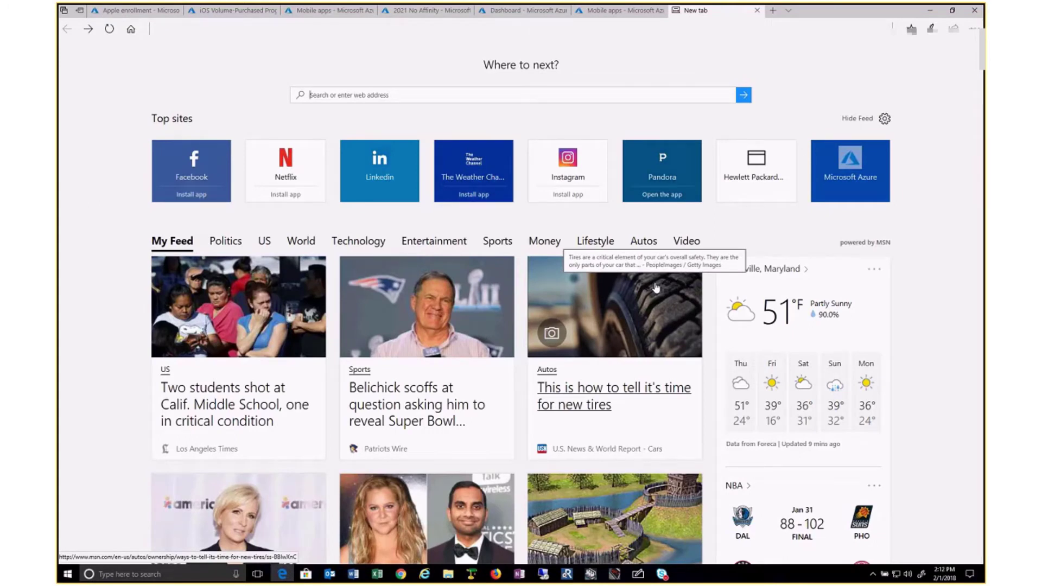
{"action": "type", "text": "schoolm"}
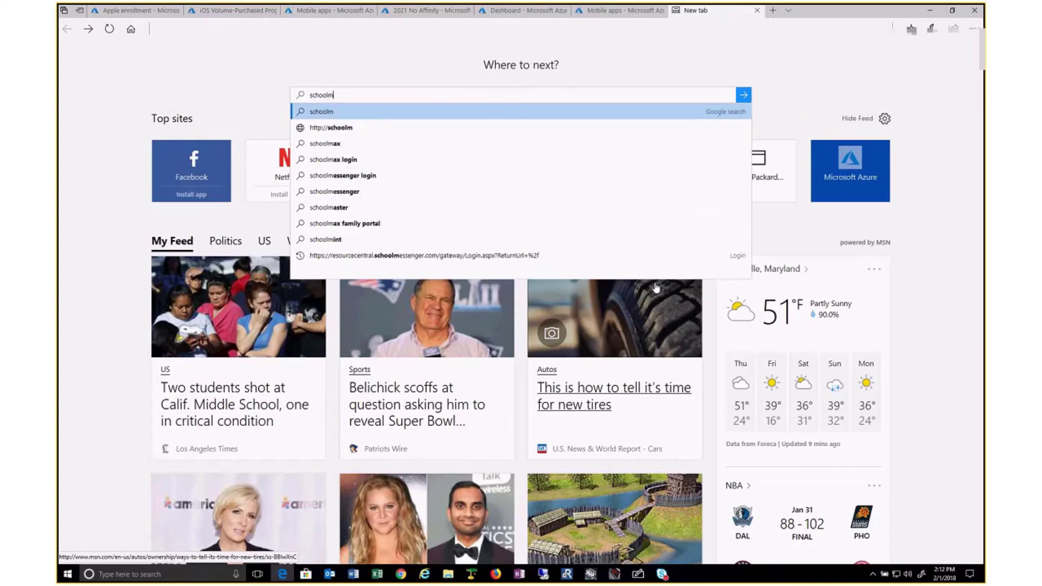
{"action": "type", "text": "an"}
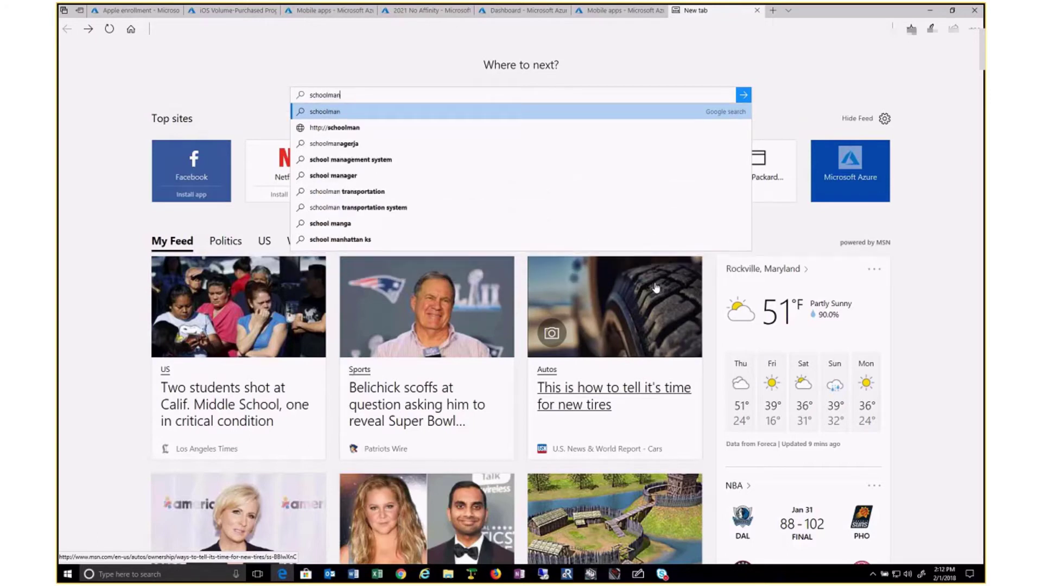
{"action": "type", "text": "ige"}
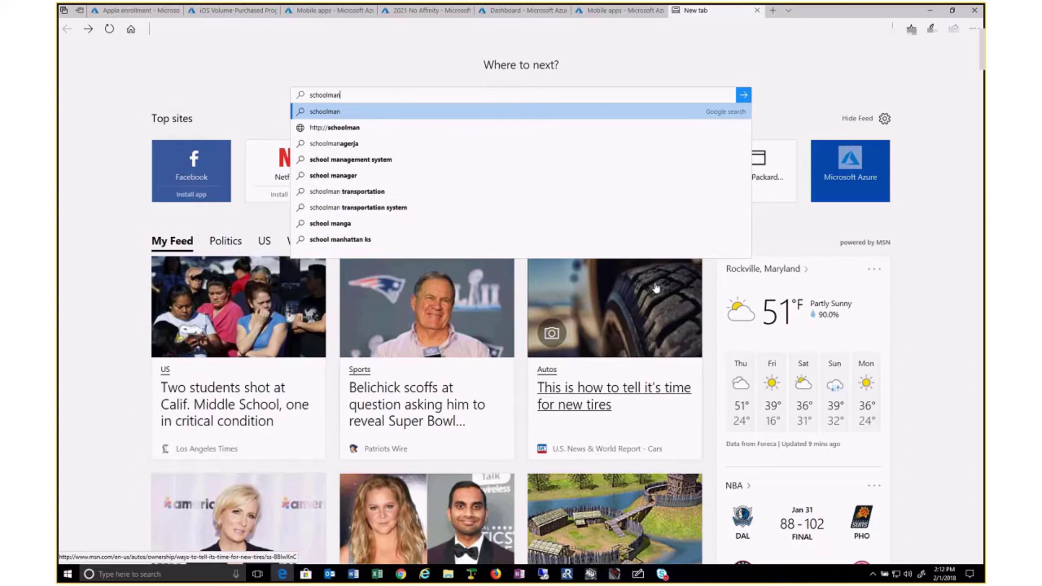
{"action": "type", "text": "r"}
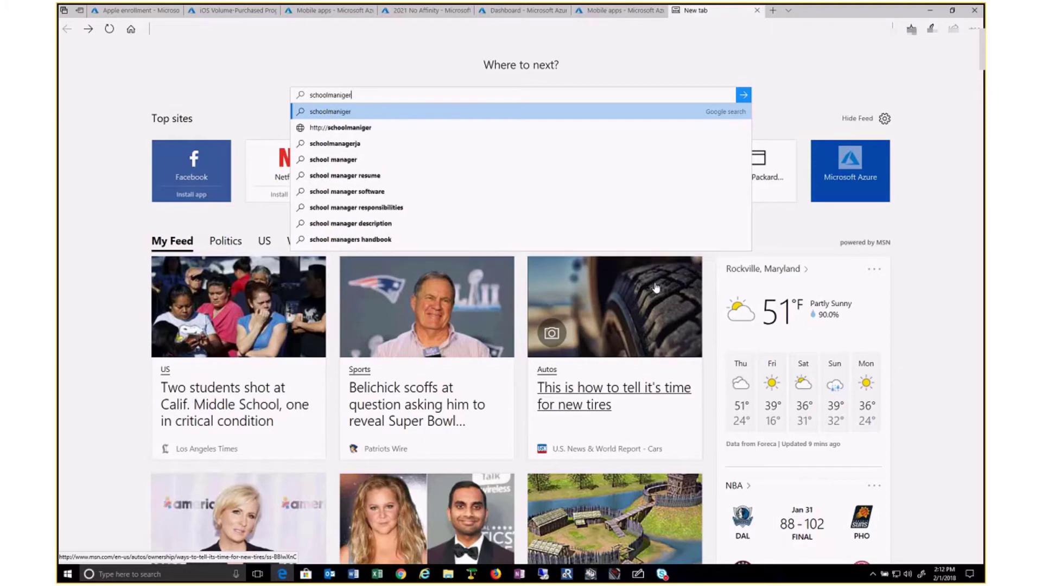
Run the search and load the Apple School Manager sign-in page at school.apple.com.
{"action": "key", "text": "Return"}
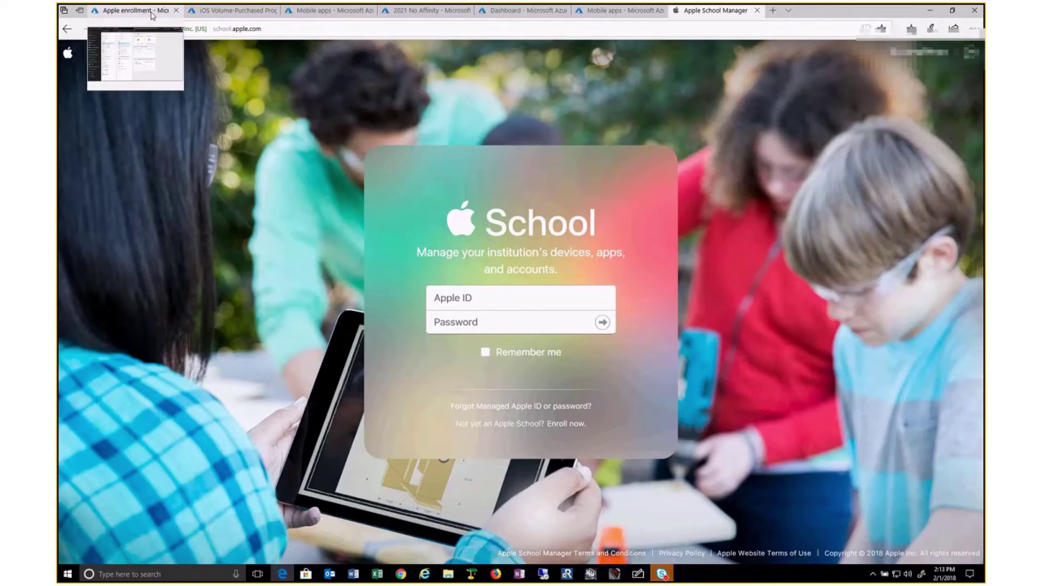
Review the Apple MDM Push Certificate under Apple enrollment, then view the iOS VPP tokens page.
{"action": "left_click", "coordinate": [153, 13]}
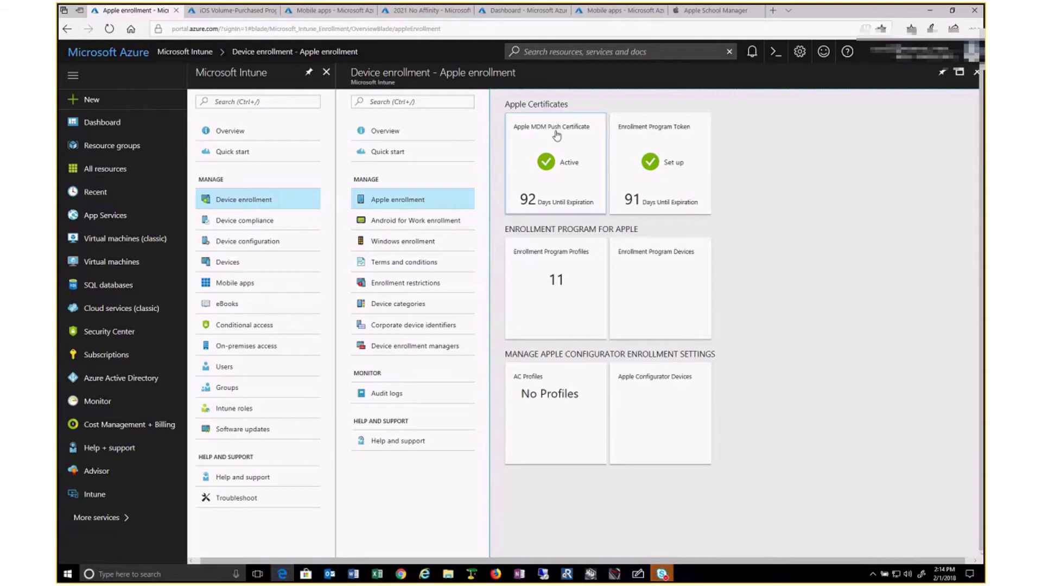
{"action": "left_click", "coordinate": [583, 141]}
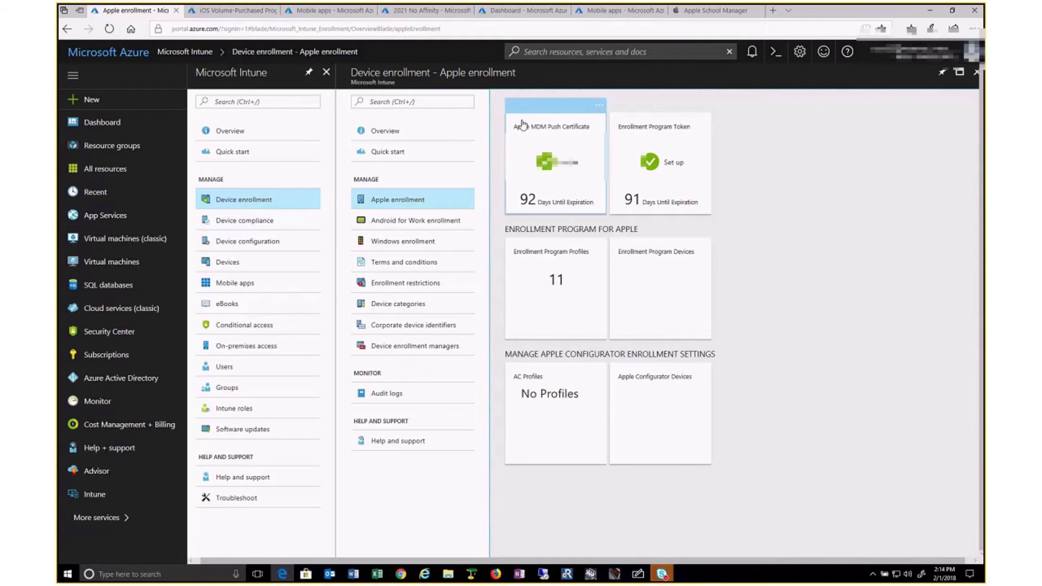
{"action": "left_click", "coordinate": [217, 11]}
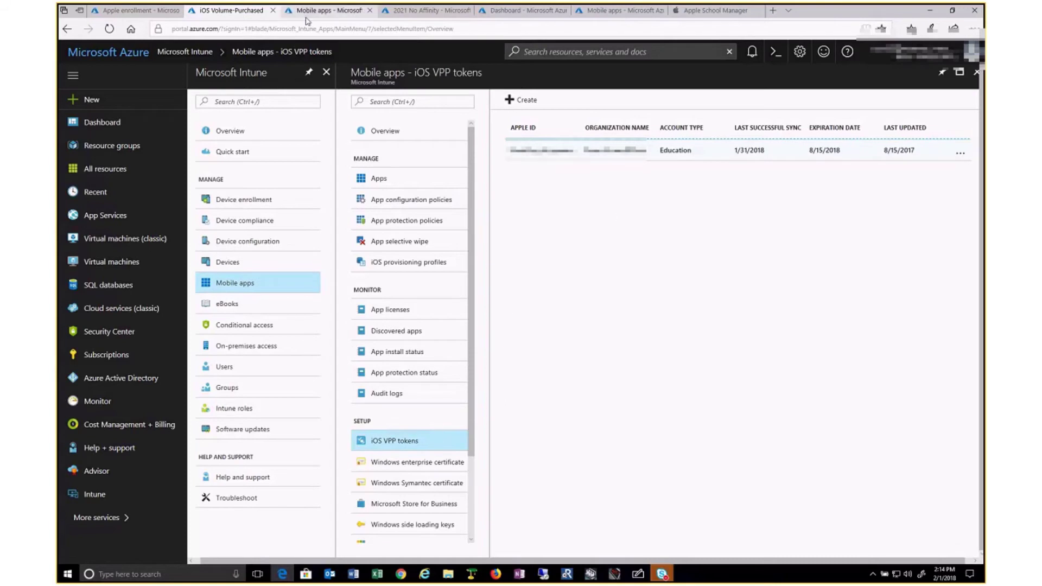
{"action": "mouse_move", "coordinate": [322, 15]}
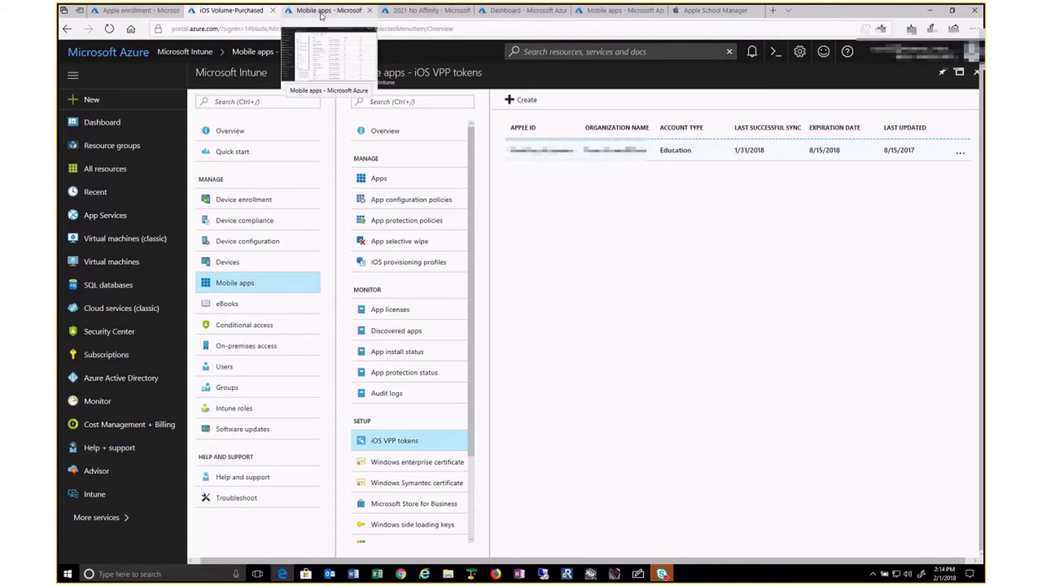
Show the Mobile apps blade listing the synced iOS VPP apps and their assignment status.
{"action": "left_click", "coordinate": [321, 15]}
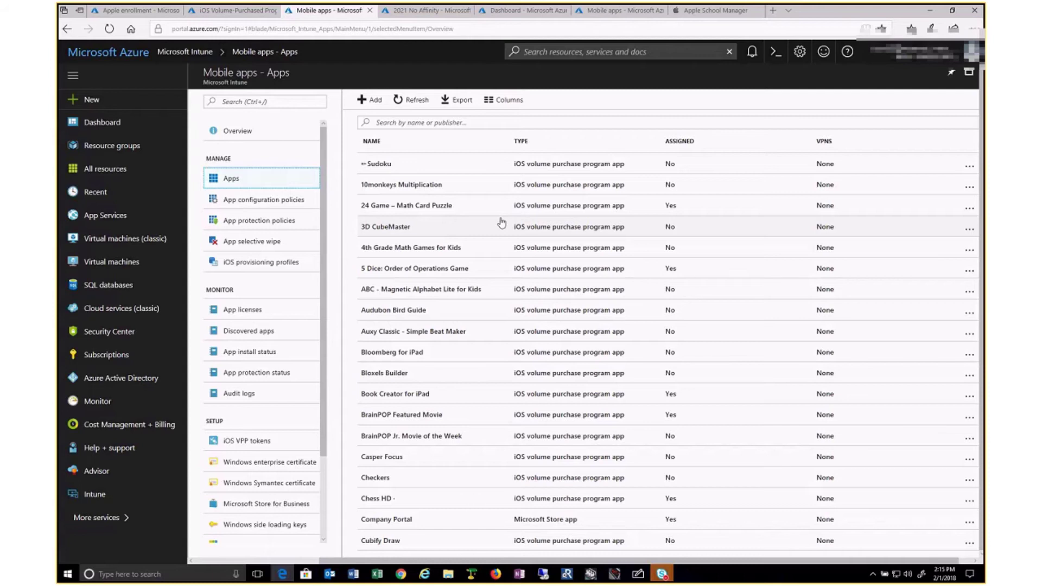
View the 2021 No Affinity dynamic security group's overview: 30 devices, one owner.
{"action": "left_click", "coordinate": [435, 12]}
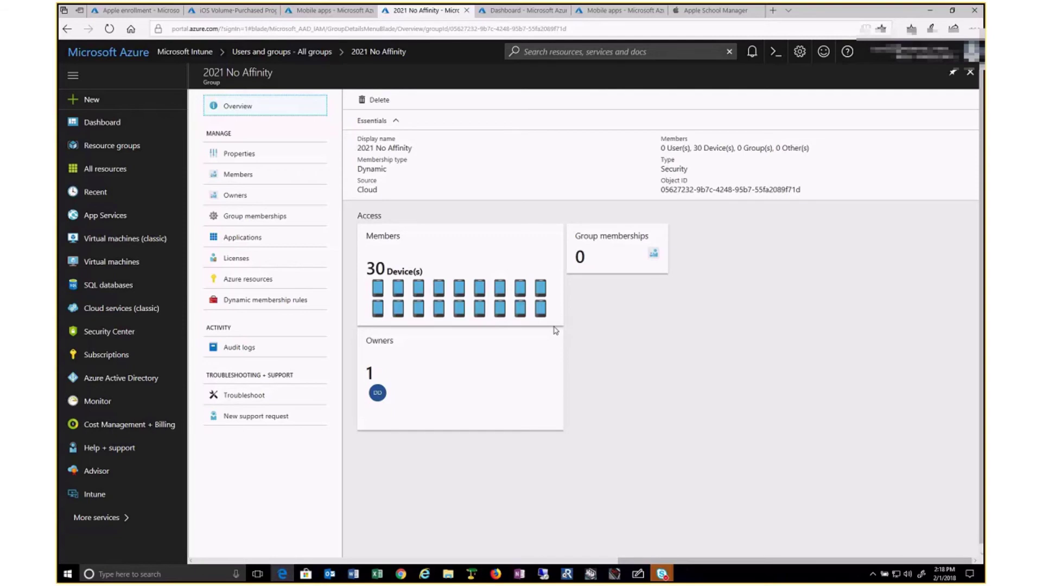
Glance at the Mobile apps list, then go back to All groups filtered by '2020'.
{"action": "left_click", "coordinate": [542, 15]}
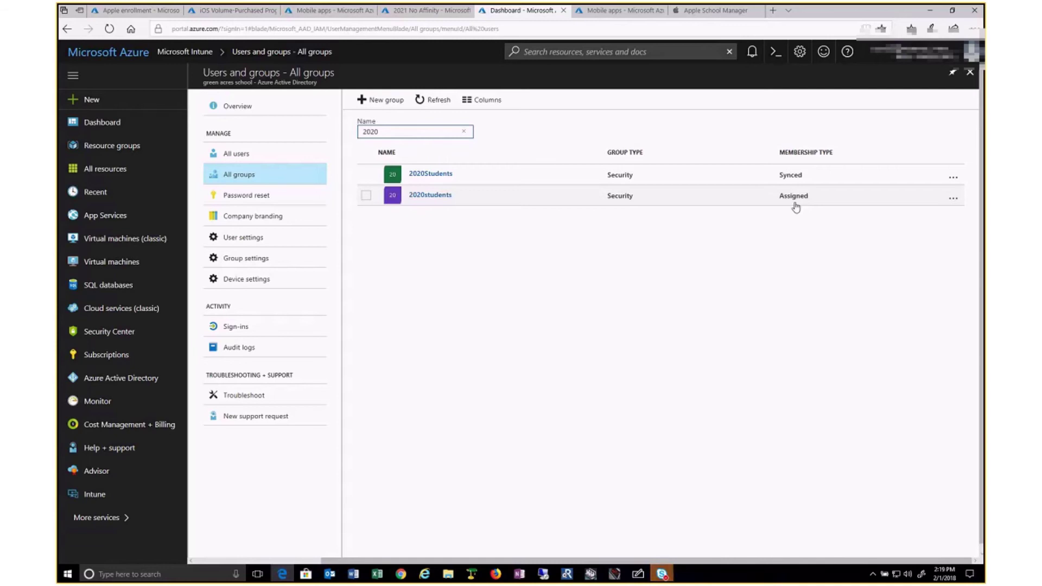
{"action": "left_click", "coordinate": [629, 10]}
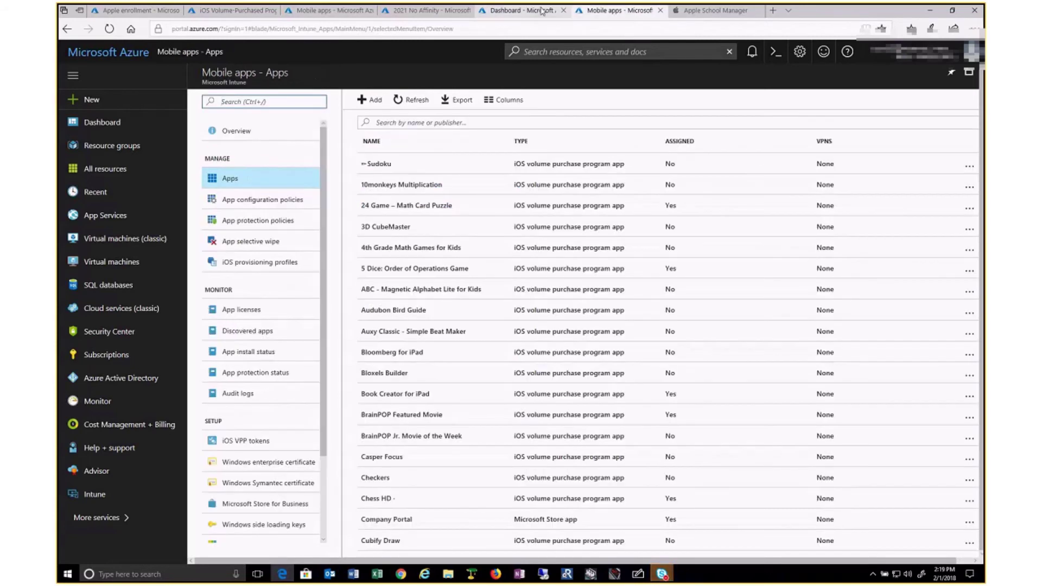
{"action": "left_click", "coordinate": [521, 10]}
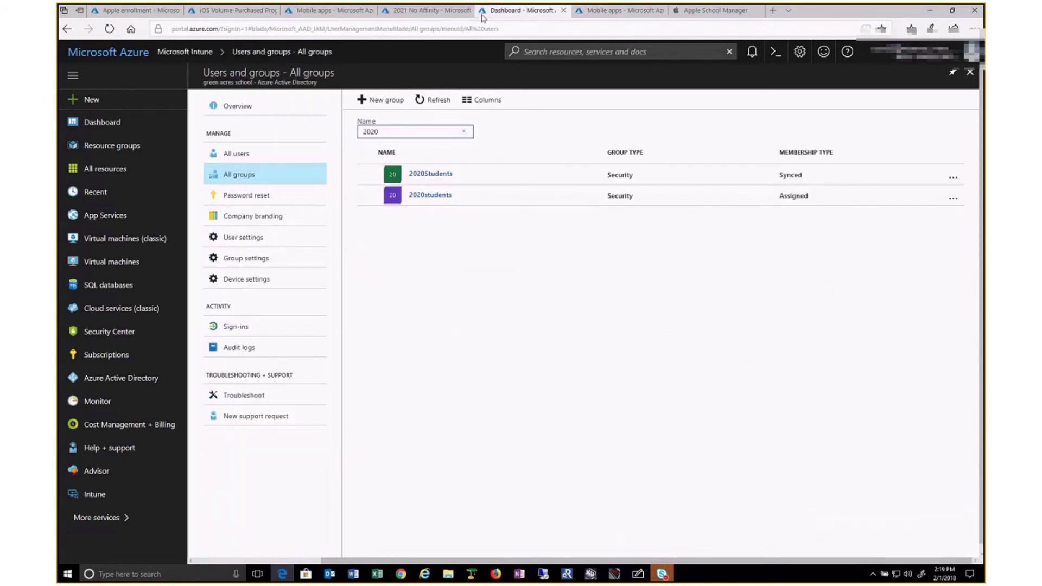
Check the 2021 No Affinity group's 30 devices, then return to the Mobile apps list.
{"action": "left_click", "coordinate": [444, 13]}
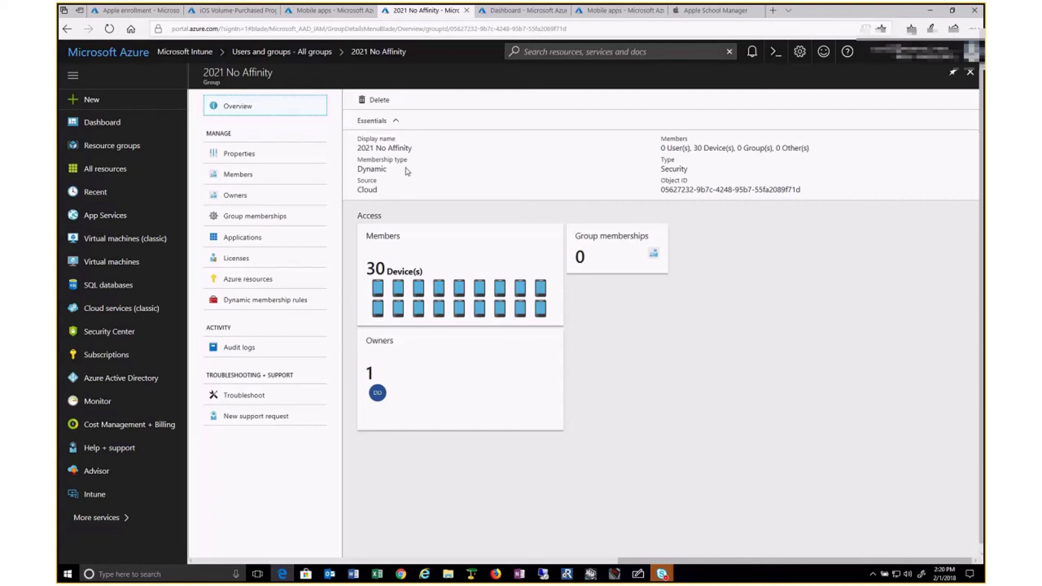
{"action": "left_click", "coordinate": [621, 18]}
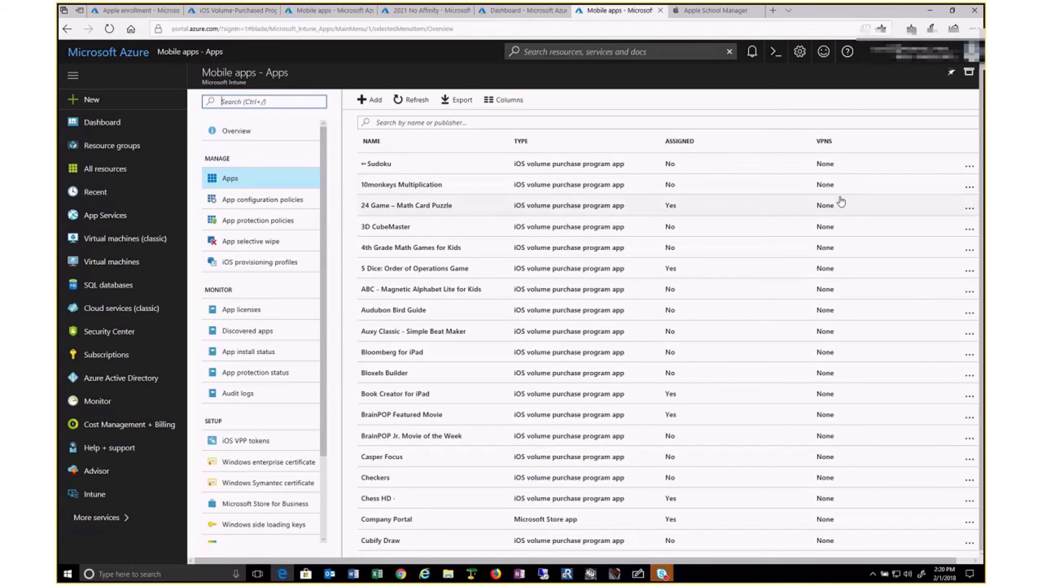
{"action": "left_click", "coordinate": [971, 188]}
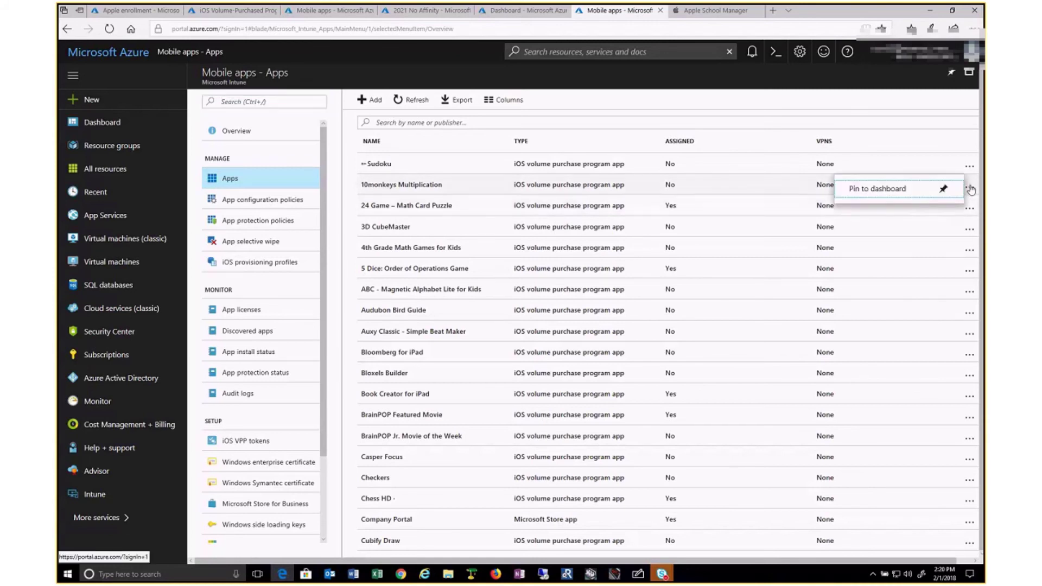
In 10monkeys Multiplication's Assignments, search '2021' and select the 2021 No Affinity group.
{"action": "left_click", "coordinate": [779, 188]}
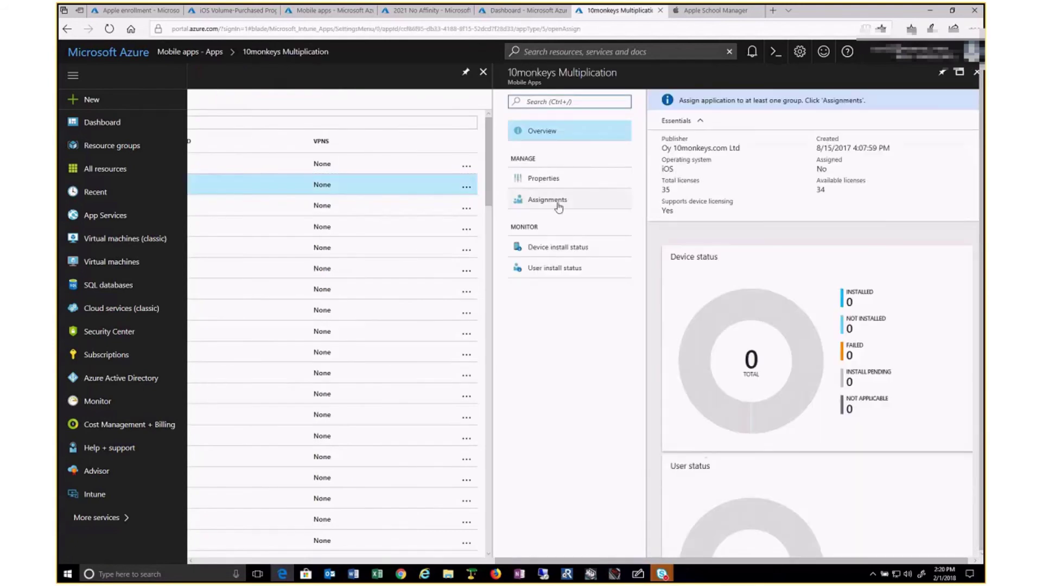
{"action": "left_click", "coordinate": [558, 205]}
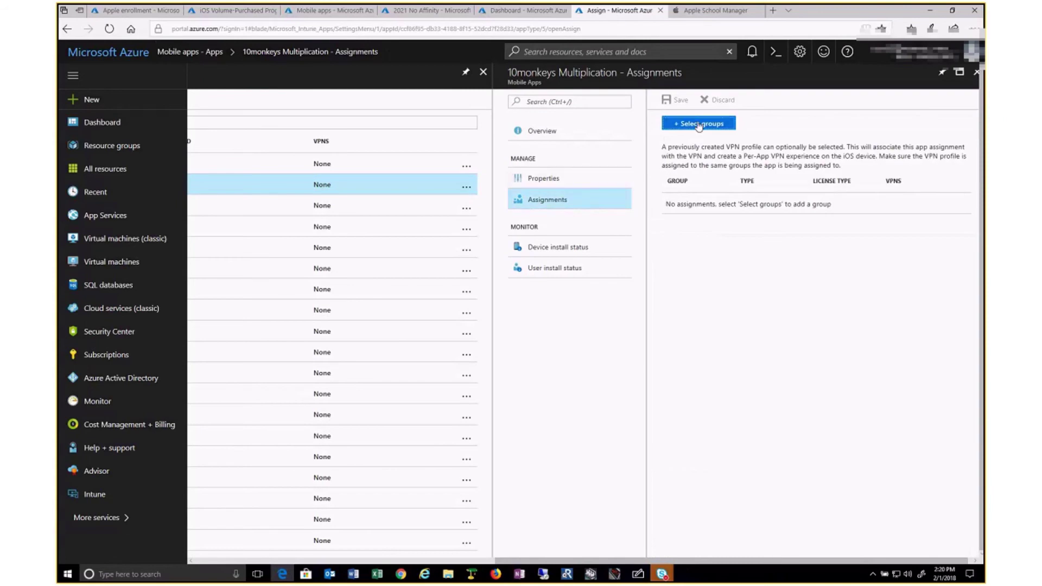
{"action": "left_click", "coordinate": [699, 126]}
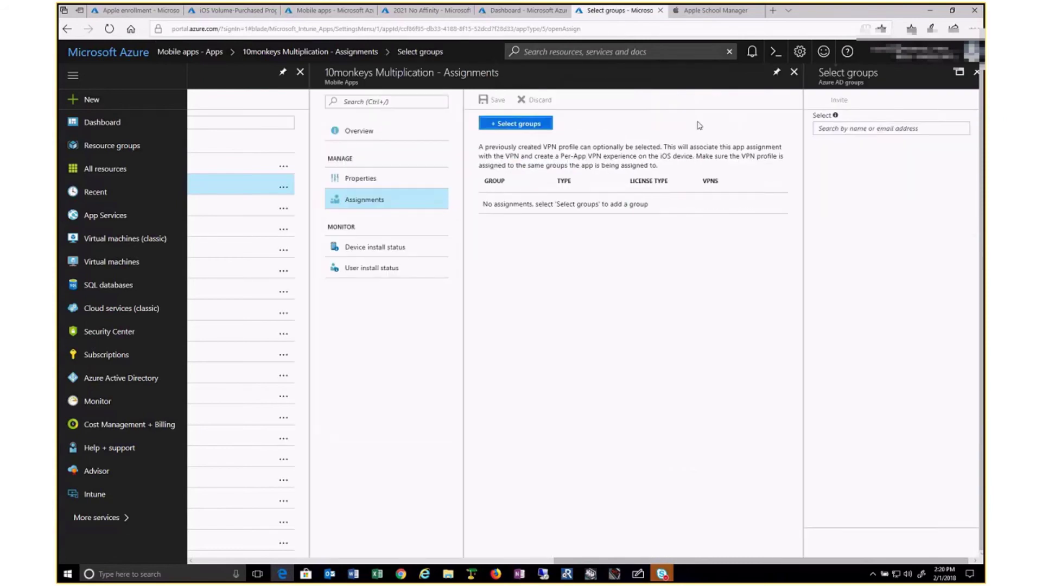
{"action": "left_click", "coordinate": [872, 130]}
{"action": "type", "text": "20"}
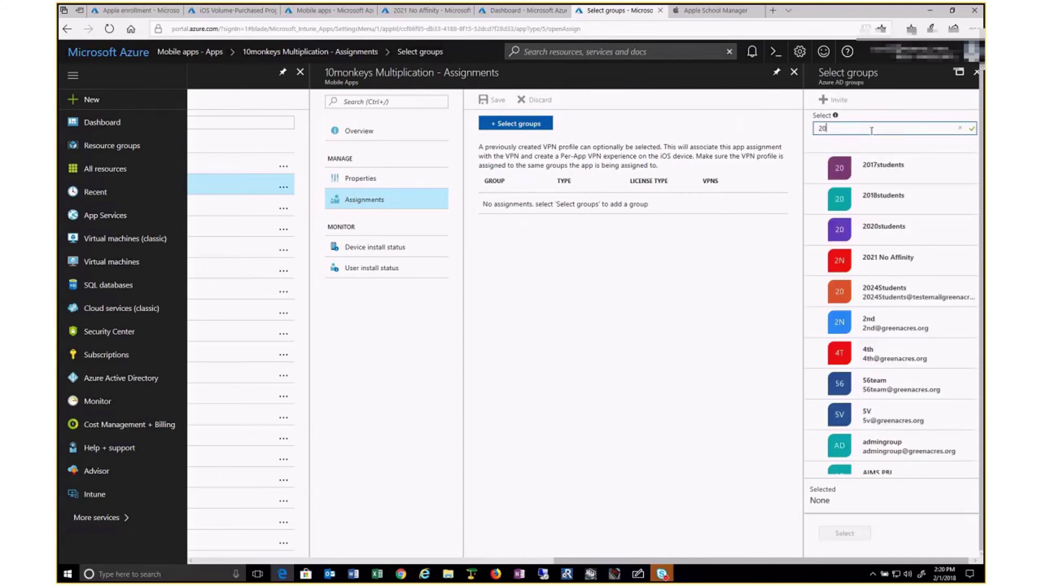
{"action": "type", "text": "21"}
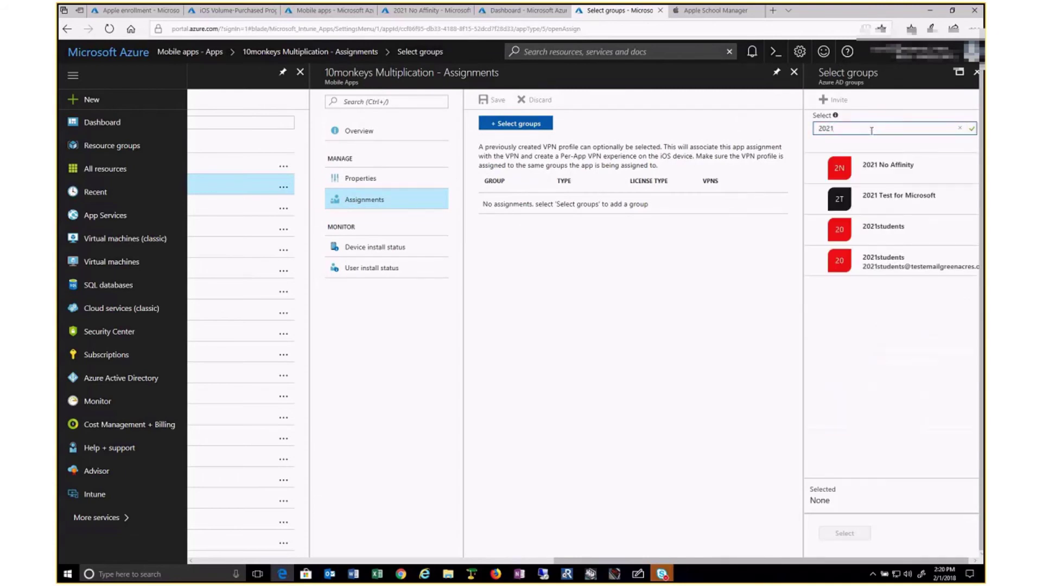
{"action": "left_click", "coordinate": [899, 174]}
Confirm the 2021 No Affinity group and set its assignment to Required with Device licensing.
{"action": "left_click", "coordinate": [845, 534]}
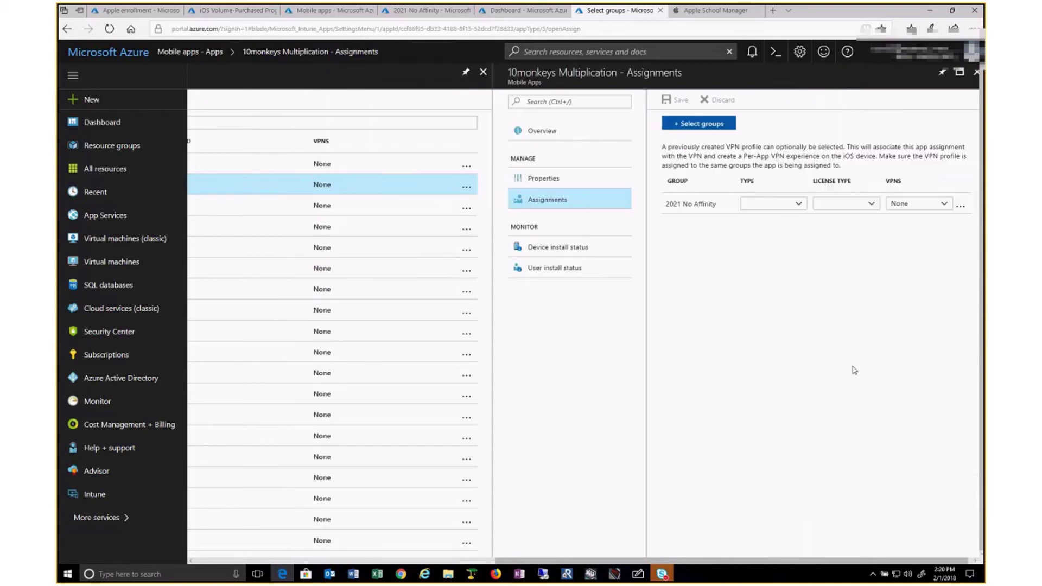
{"action": "left_click", "coordinate": [798, 205]}
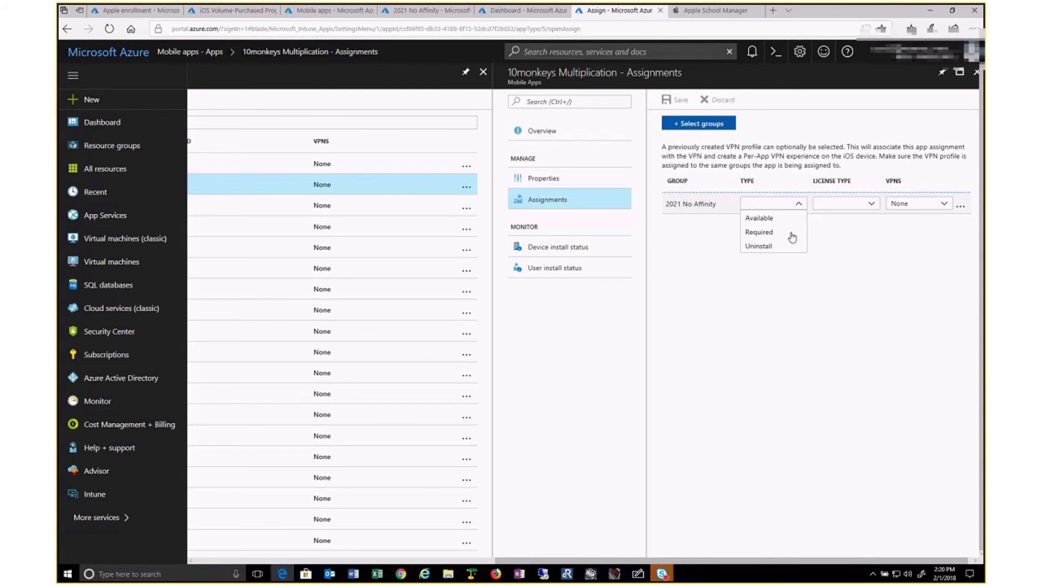
{"action": "left_click", "coordinate": [755, 233]}
{"action": "left_click", "coordinate": [869, 207]}
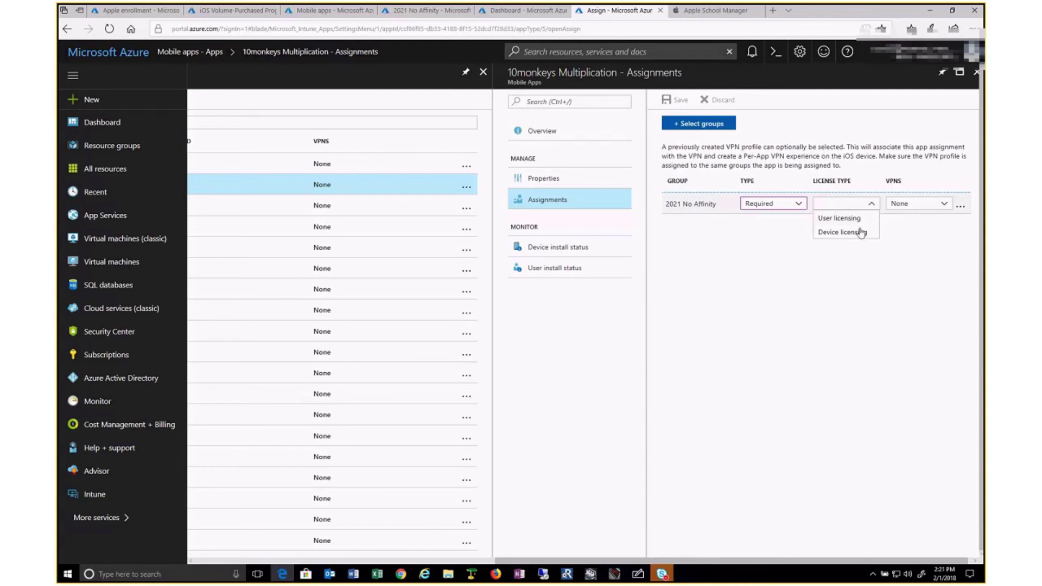
{"action": "left_click", "coordinate": [861, 237]}
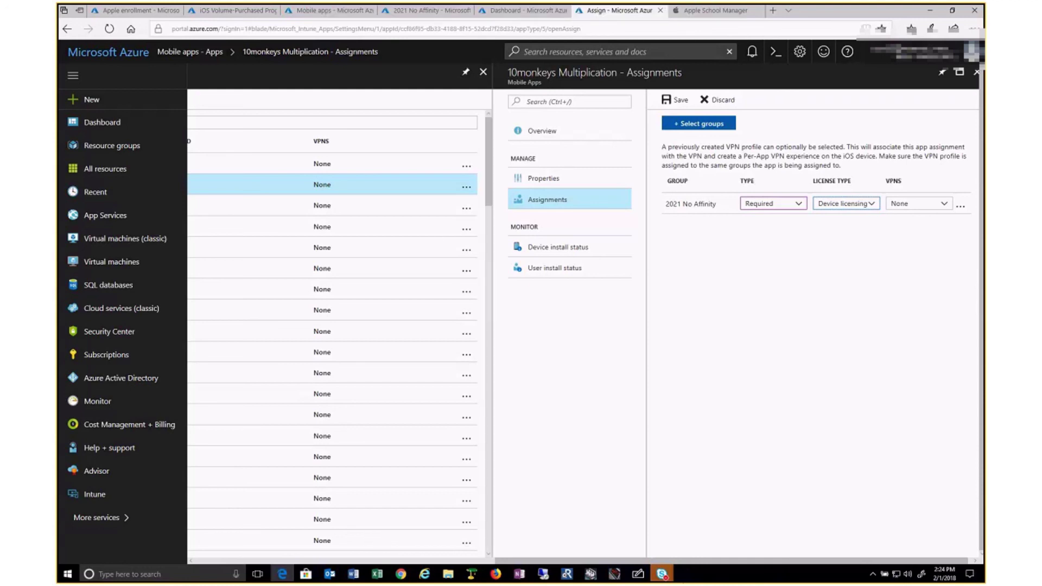
{"action": "left_click_drag", "start_coordinate": [654, 564], "coordinate": [322, 549]}
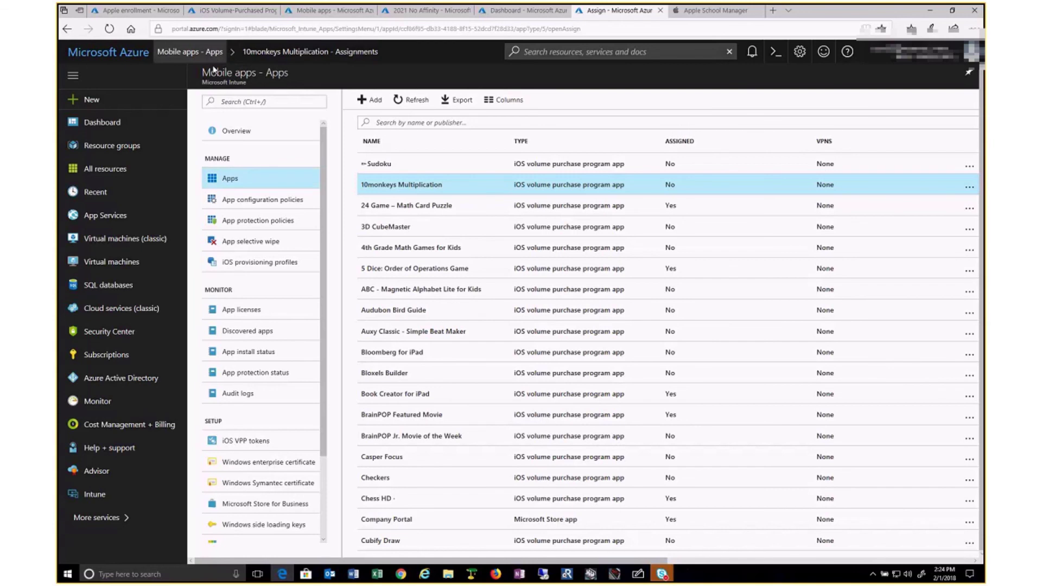
Go to the Intune Overview dashboard, discarding the unsaved app assignment edits.
{"action": "left_click", "coordinate": [115, 491]}
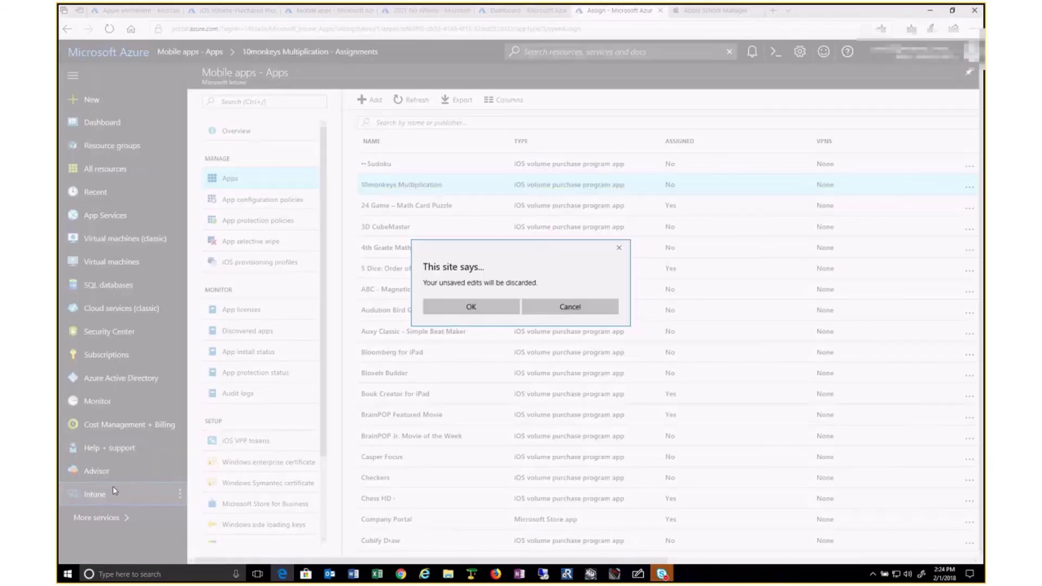
{"action": "left_click", "coordinate": [459, 309]}
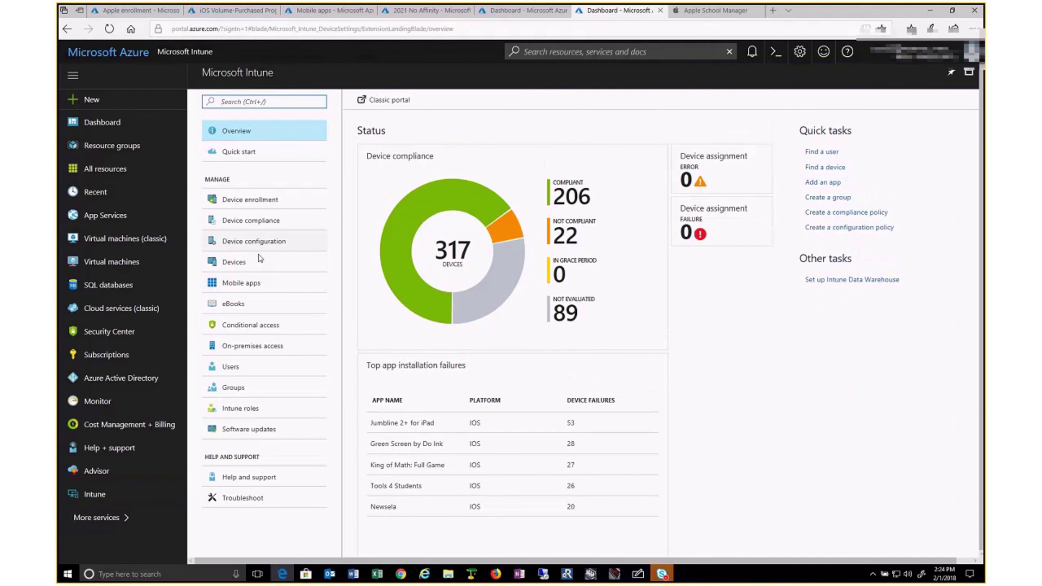
Go through Device enrollment and Apple enrollment to the 11 Enrollment Program Profiles.
{"action": "left_click", "coordinate": [248, 199]}
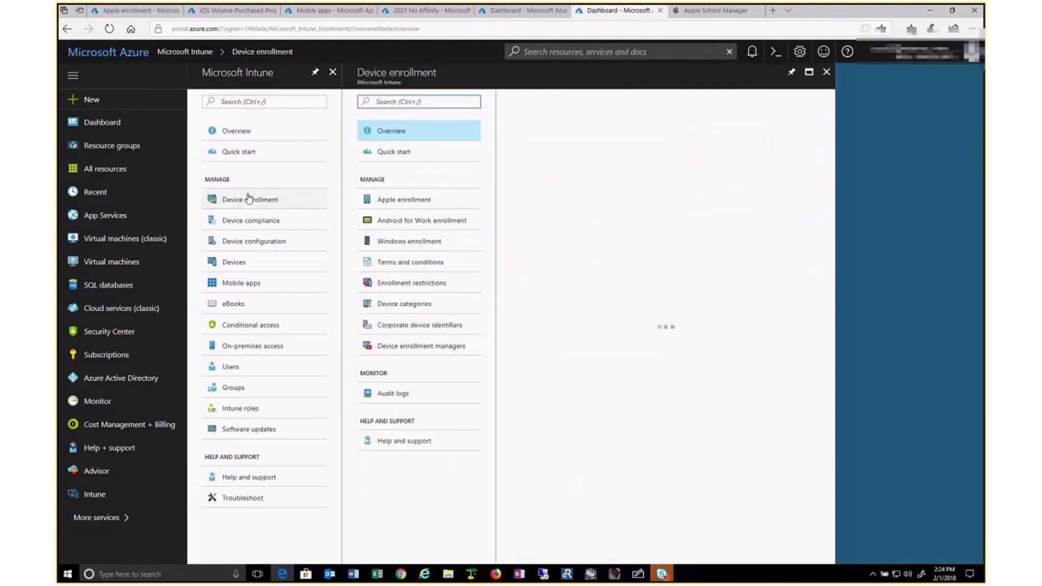
{"action": "left_click", "coordinate": [391, 202]}
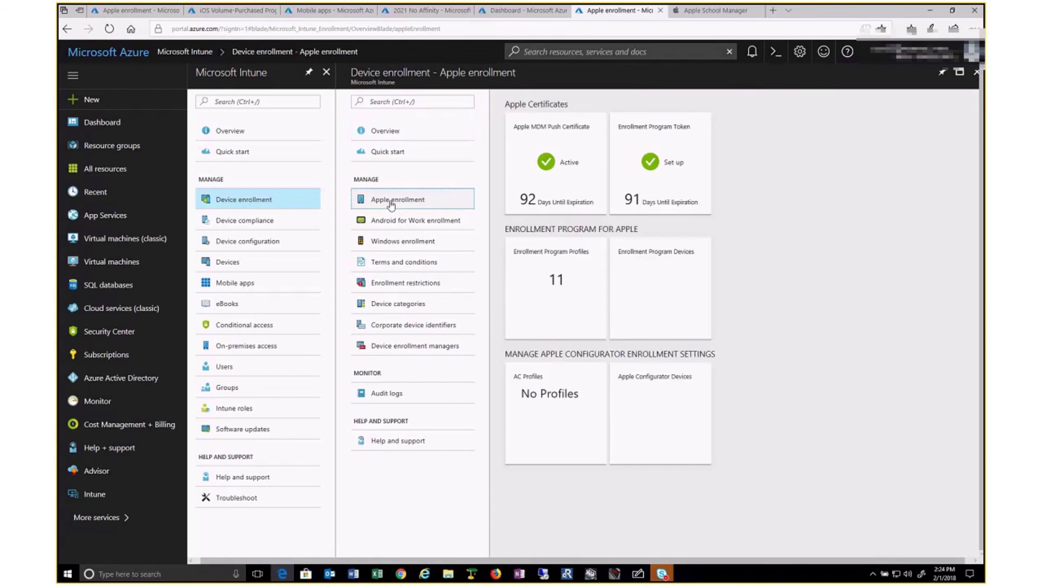
{"action": "left_click", "coordinate": [552, 290]}
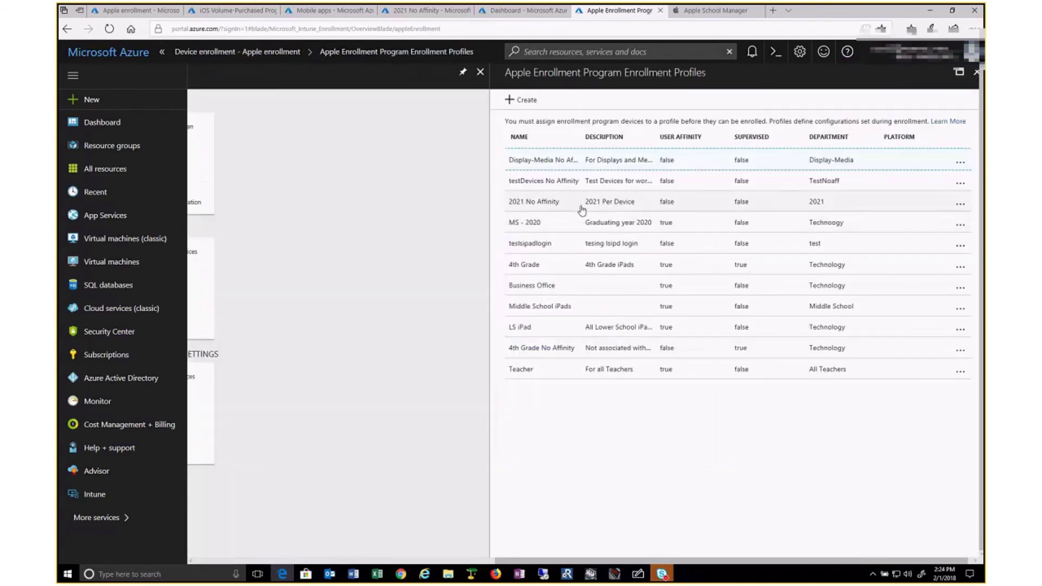
Add iPad F6QVV02JG5VW to the assigned devices of the 2021 No Affinity profile.
{"action": "left_click", "coordinate": [538, 207]}
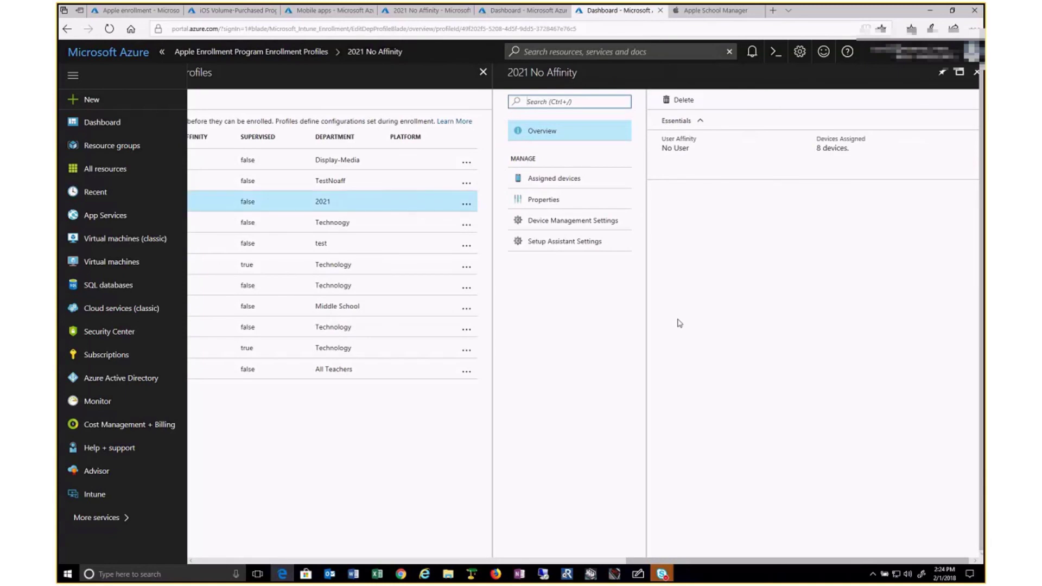
{"action": "left_click", "coordinate": [561, 184]}
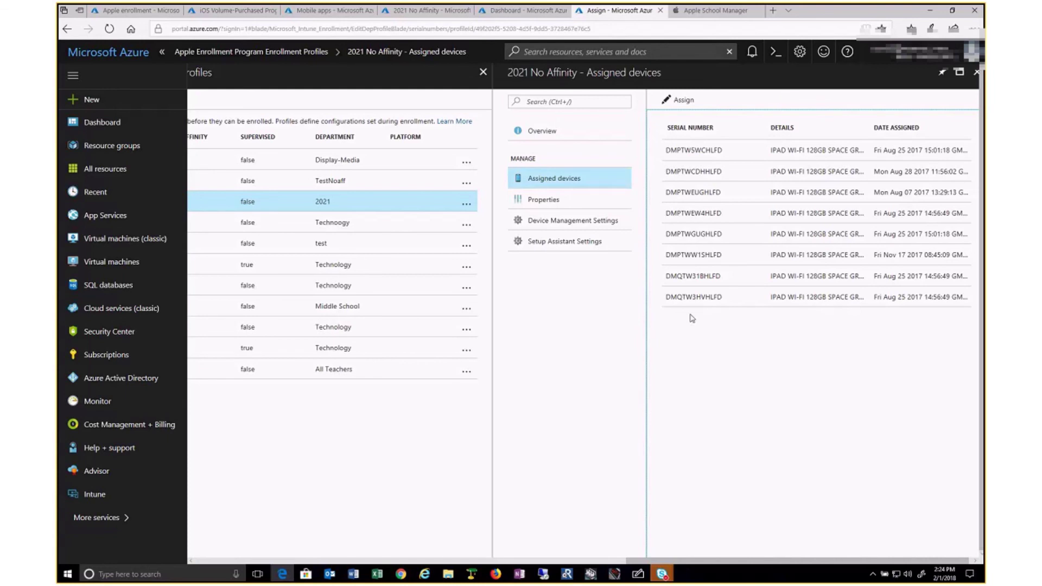
{"action": "left_click", "coordinate": [686, 103]}
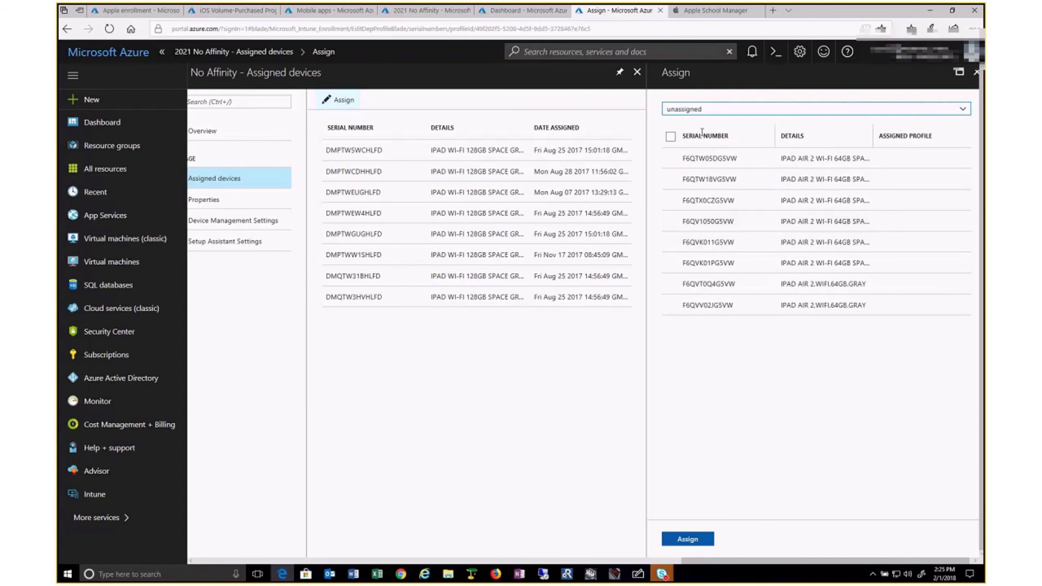
{"action": "left_click", "coordinate": [707, 306]}
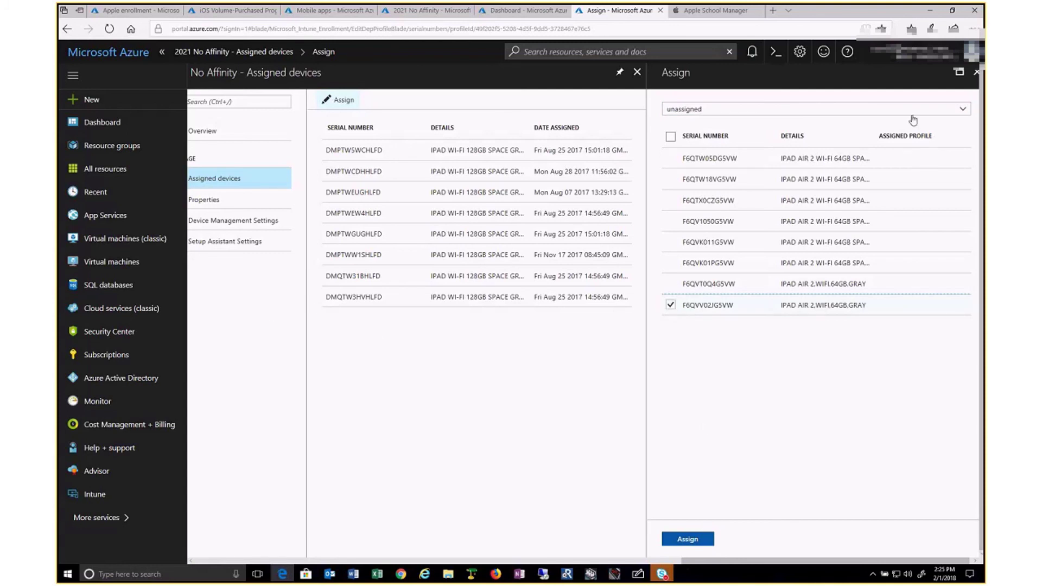
{"action": "left_click", "coordinate": [976, 76]}
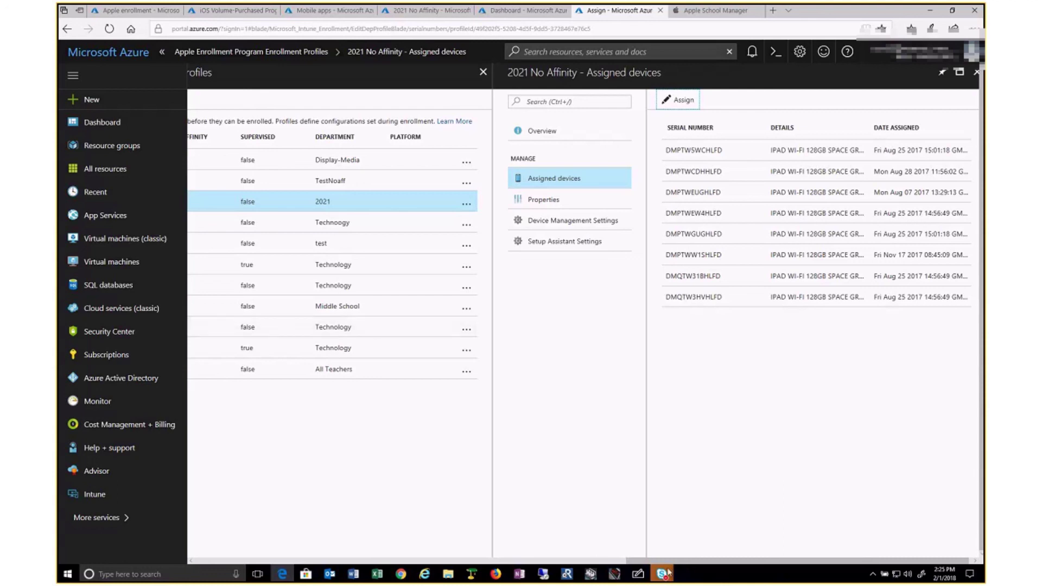
Open the first iPad Air 2 from Devices > All devices and reveal its More remote actions.
{"action": "left_click_drag", "start_coordinate": [668, 564], "coordinate": [190, 564]}
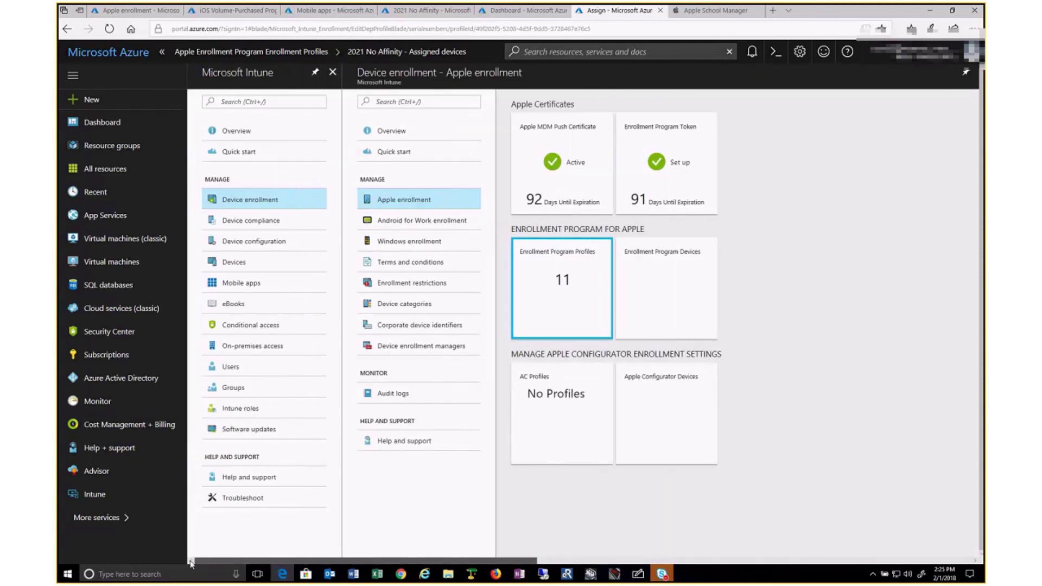
{"action": "left_click", "coordinate": [228, 263]}
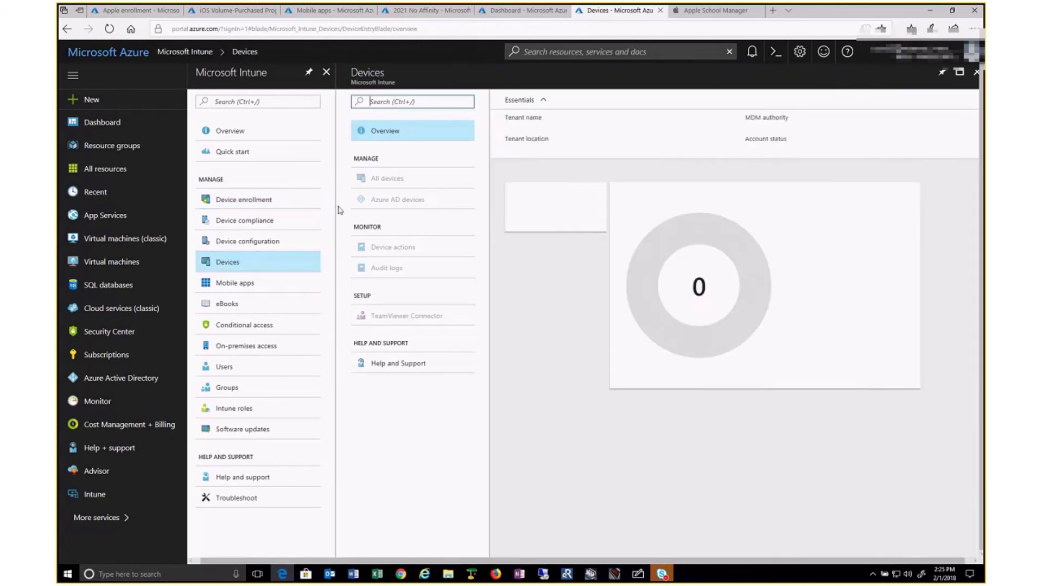
{"action": "left_click", "coordinate": [396, 184]}
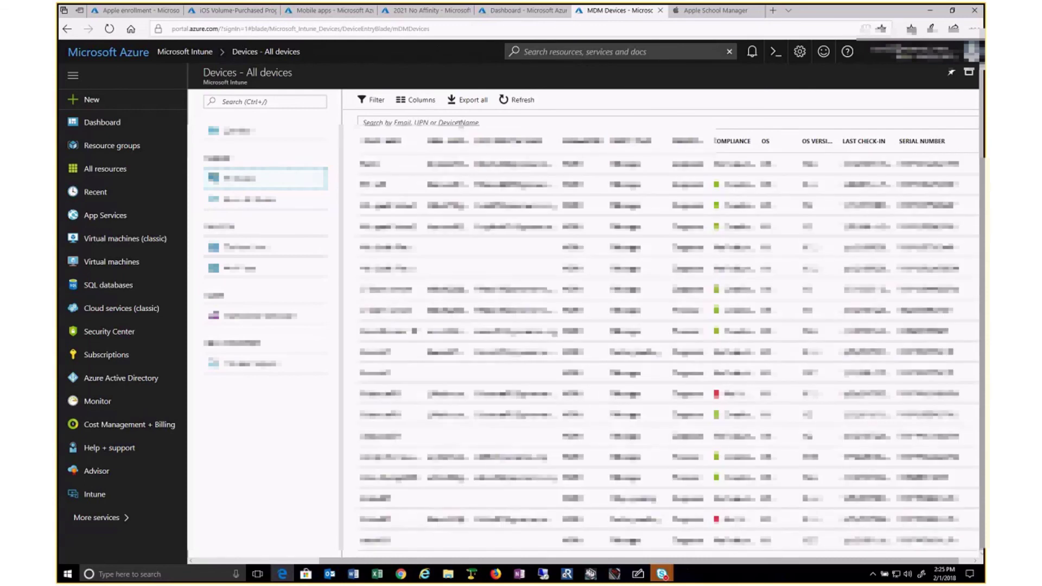
{"action": "left_click", "coordinate": [459, 164]}
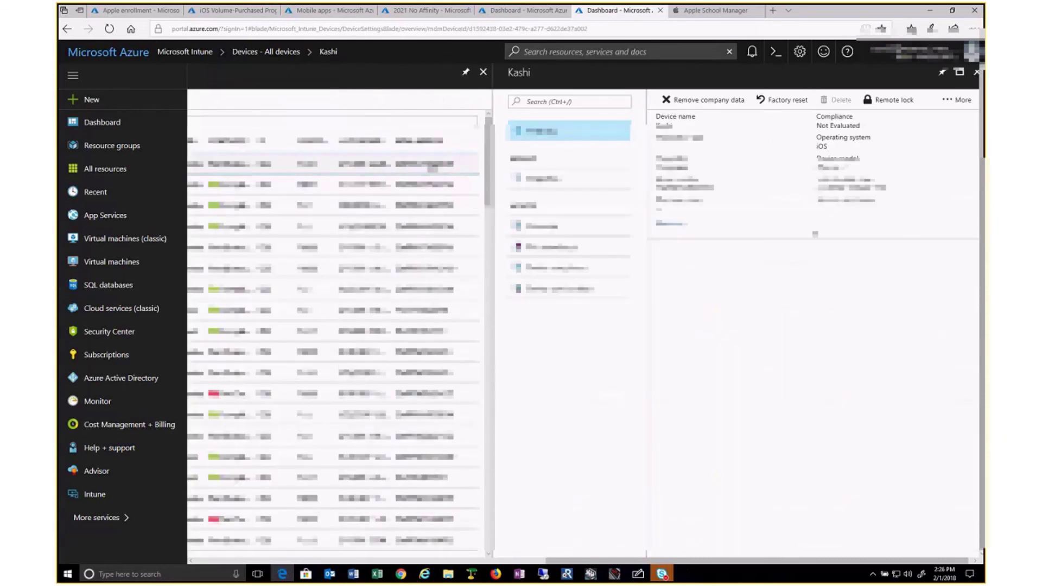
{"action": "left_click", "coordinate": [957, 100]}
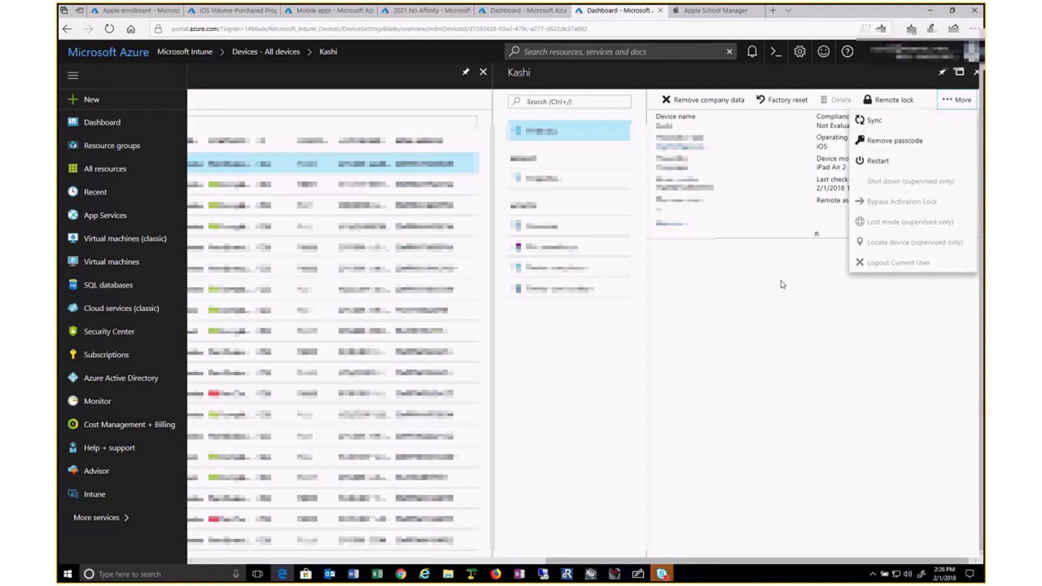
Close the More actions dropdown, returning to the iPad Air 2 overview page.
{"action": "left_click", "coordinate": [780, 311]}
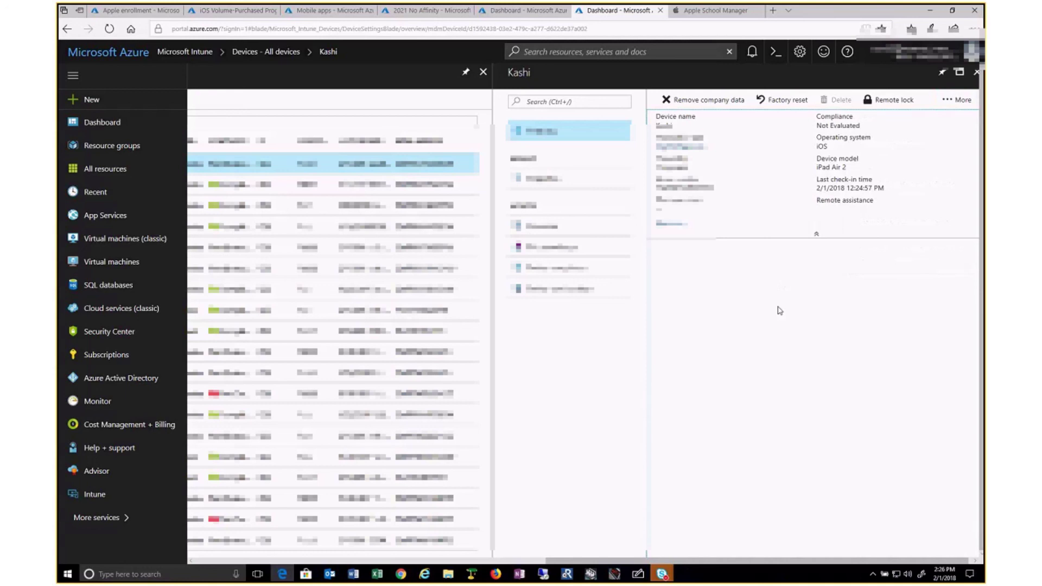